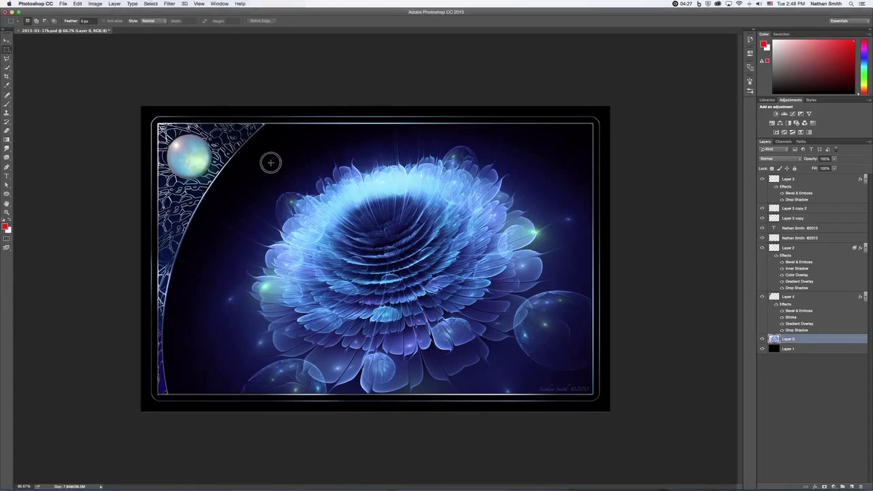
Draw a rectangular selection over the flower's upper-left and start saving it to the current document.
drag(271, 163, 407, 280)
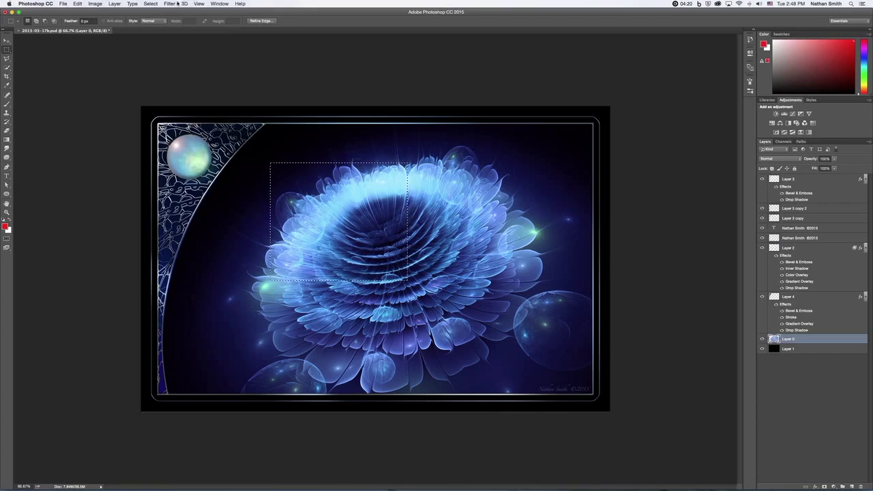
click(153, 4)
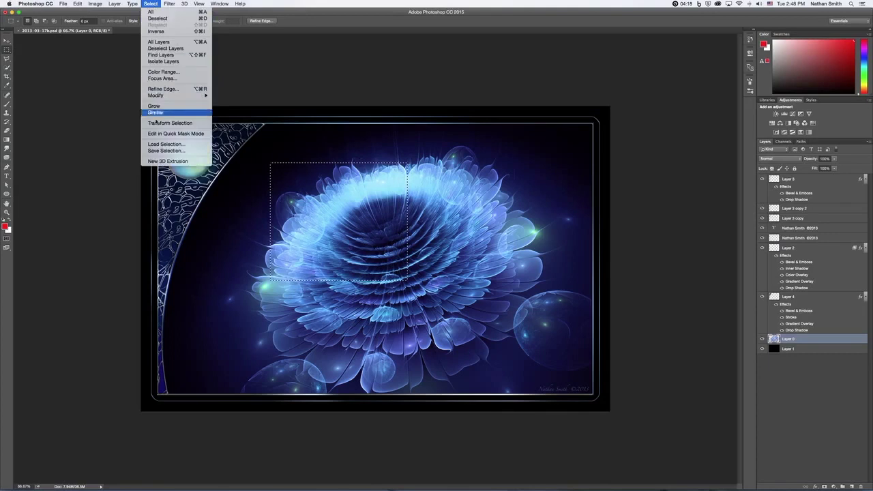
click(158, 150)
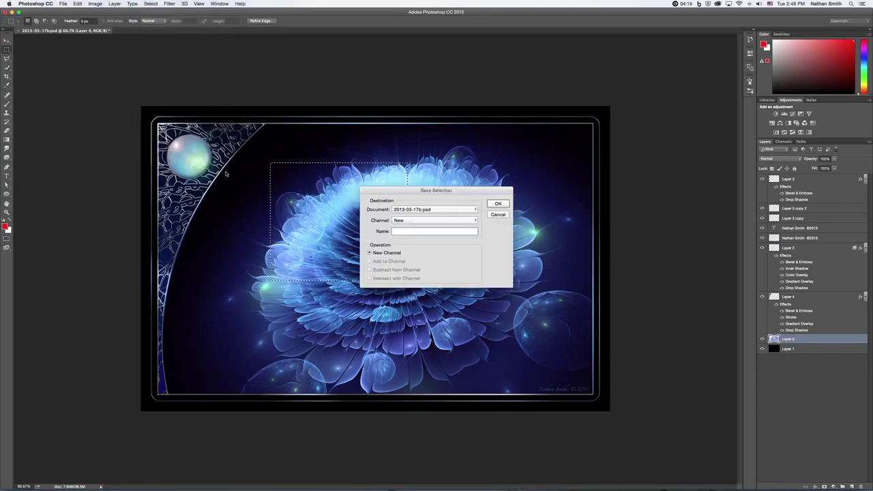
click(439, 209)
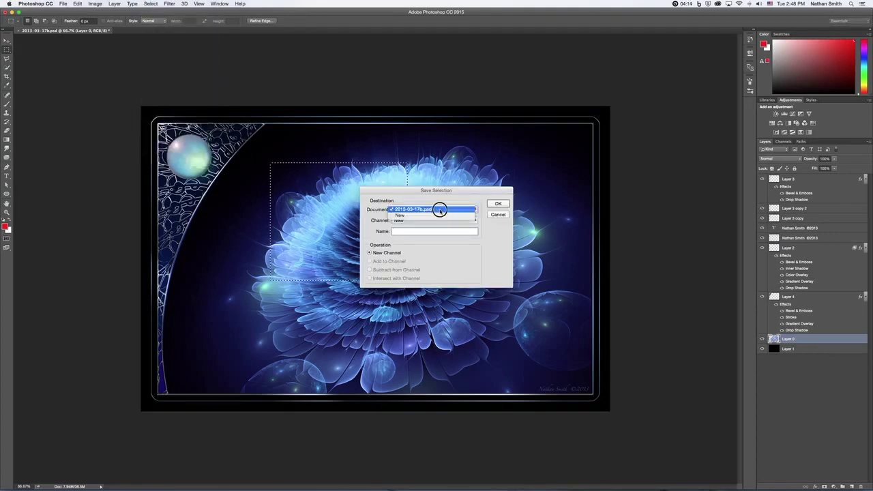
click(440, 209)
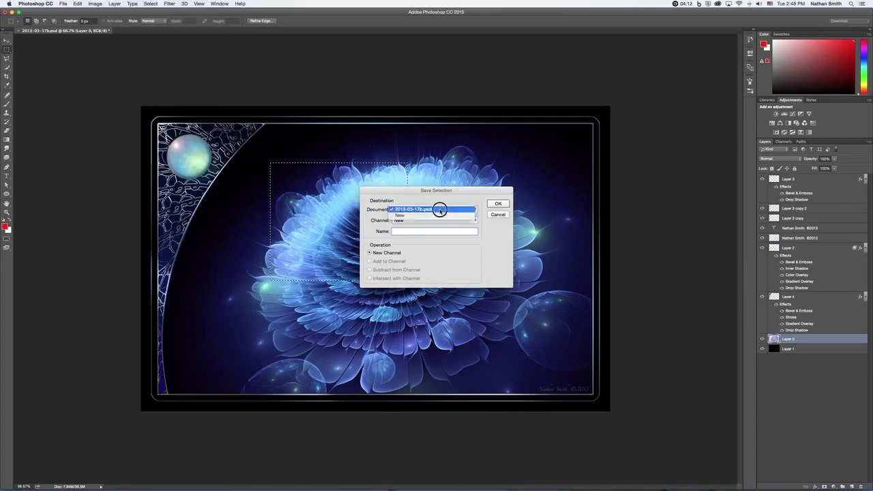
click(442, 208)
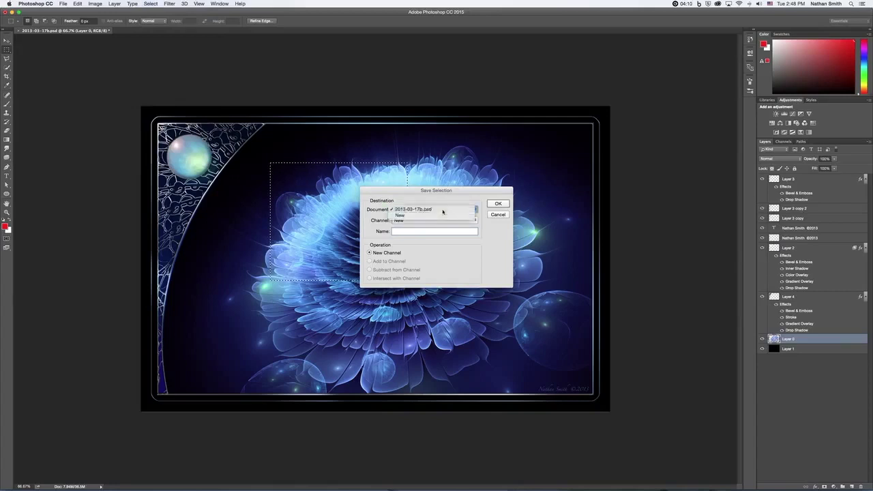
Save the selection as a new channel named 'Square'.
click(433, 221)
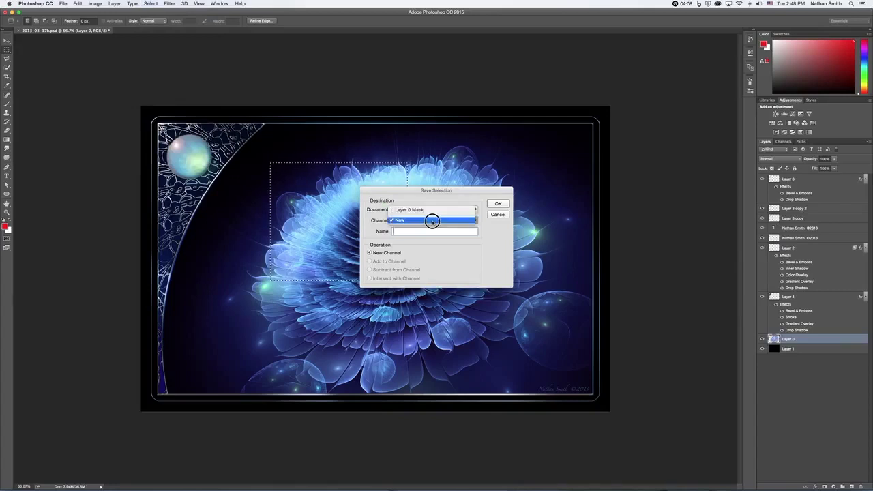
click(433, 222)
click(432, 207)
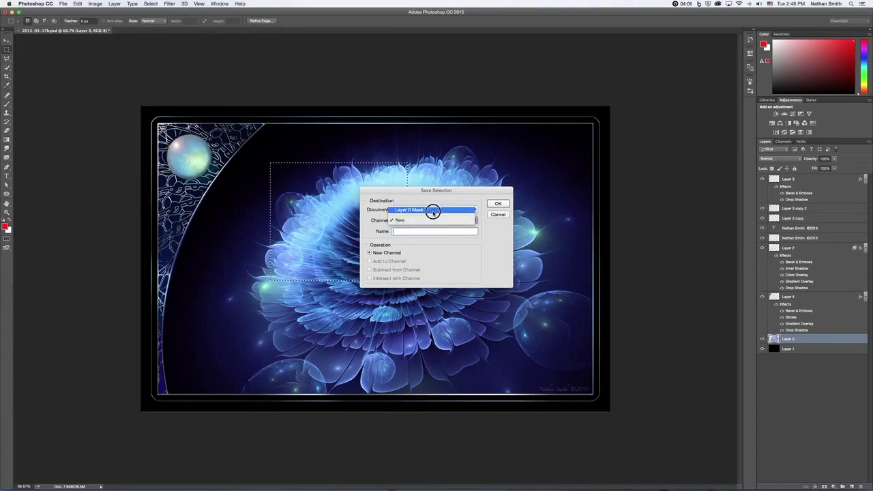
click(431, 207)
click(431, 219)
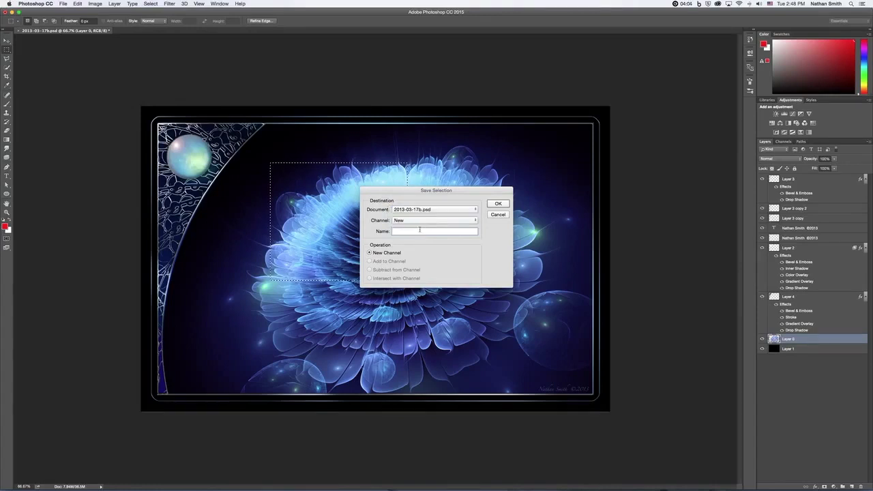
text(W)
key(BackSpace)
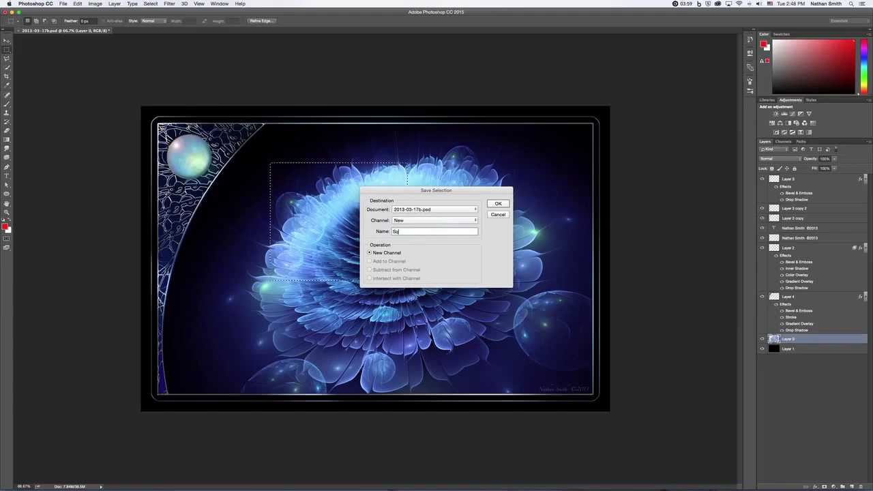
text(Square)
click(497, 203)
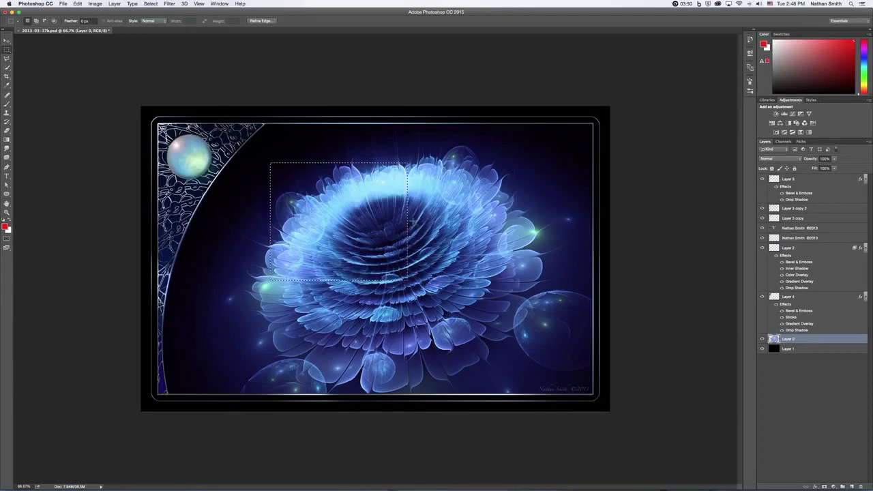
Deselect, reload the 'Square' channel as a selection, then deselect again.
key(ctrl+d)
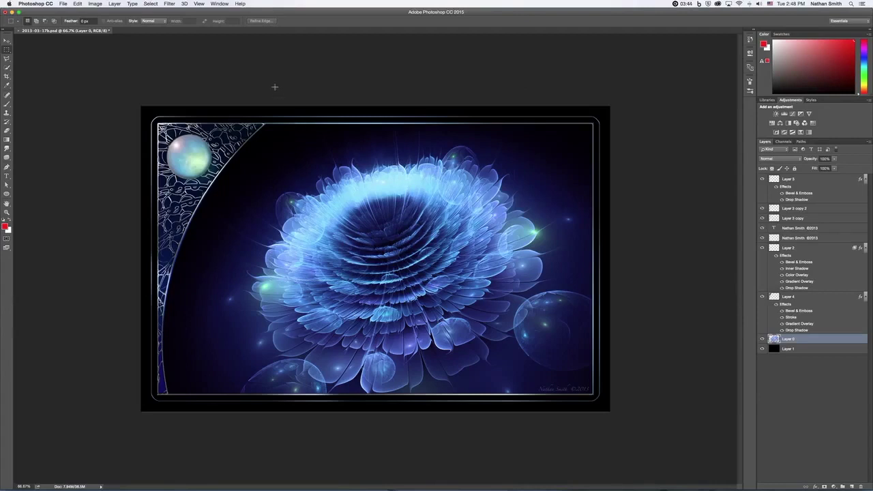
click(151, 4)
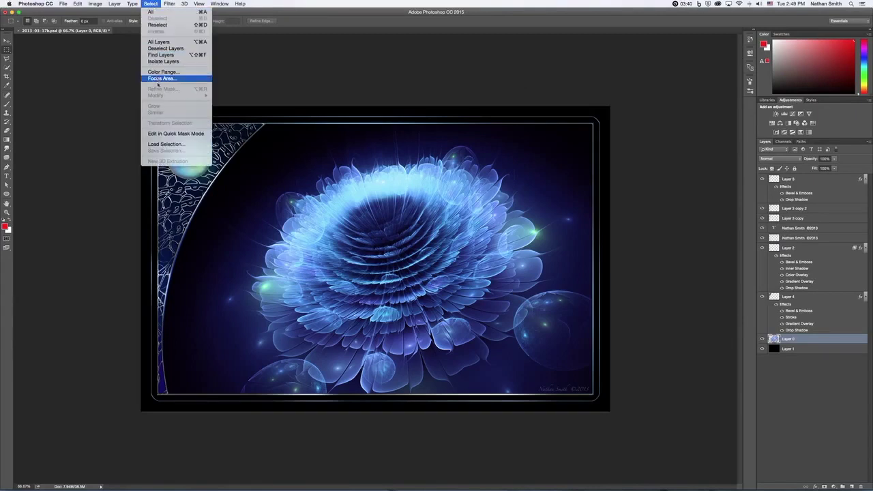
click(167, 144)
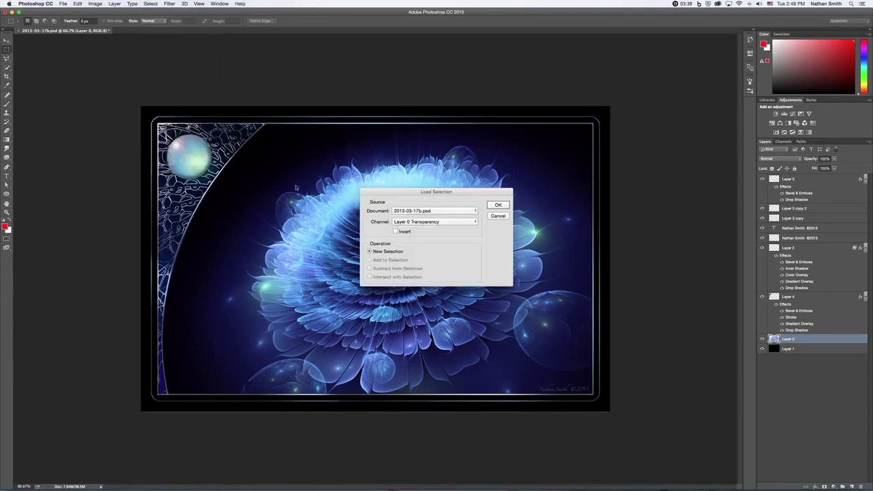
click(444, 221)
click(431, 232)
click(497, 206)
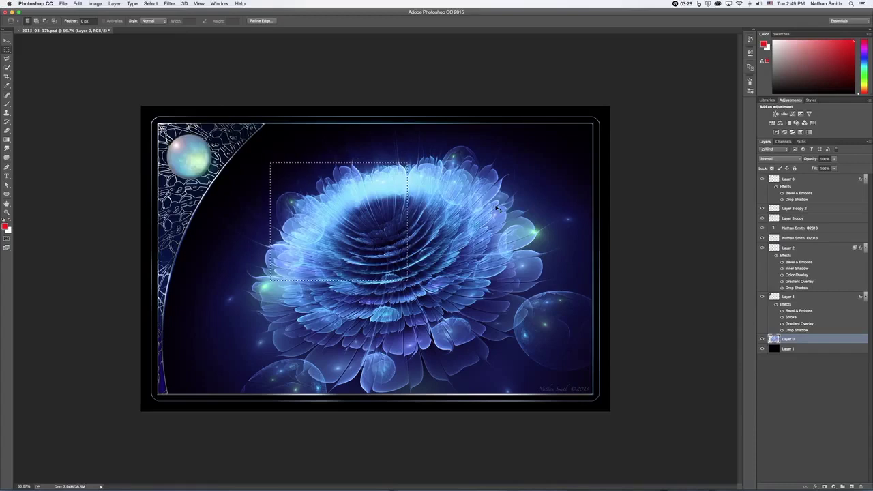
key(super+d)
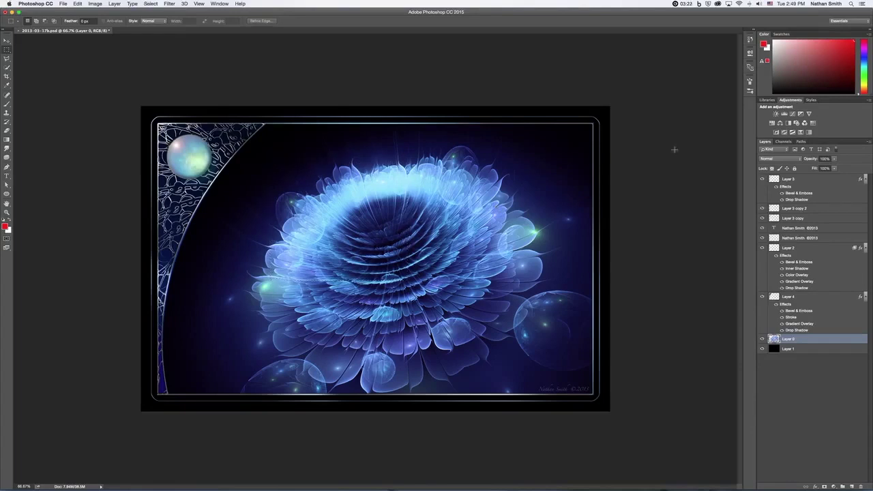
click(783, 142)
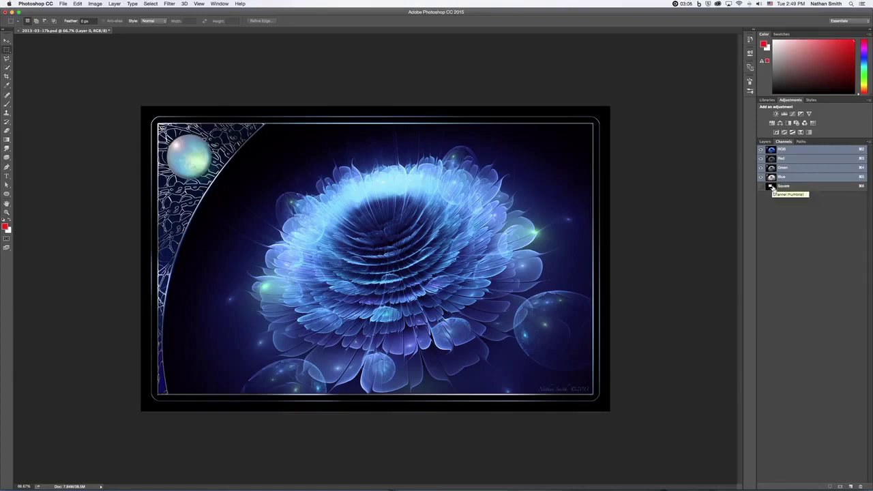
super+click(771, 187)
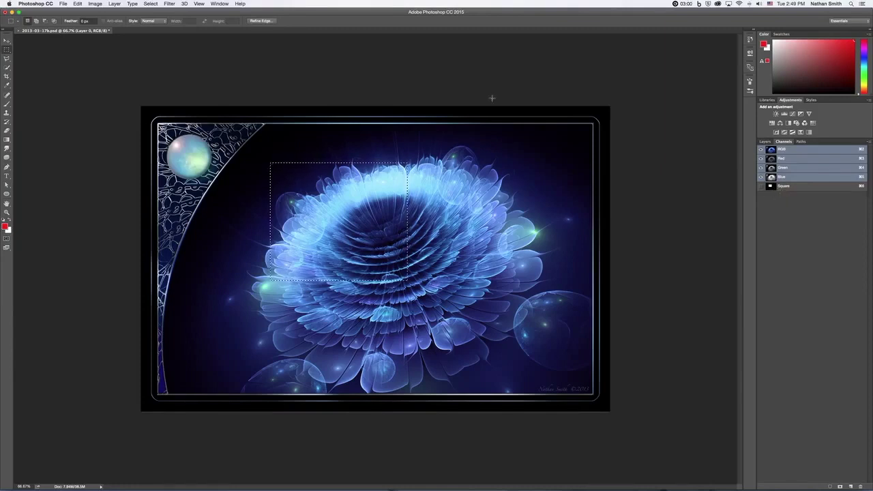
click(151, 4)
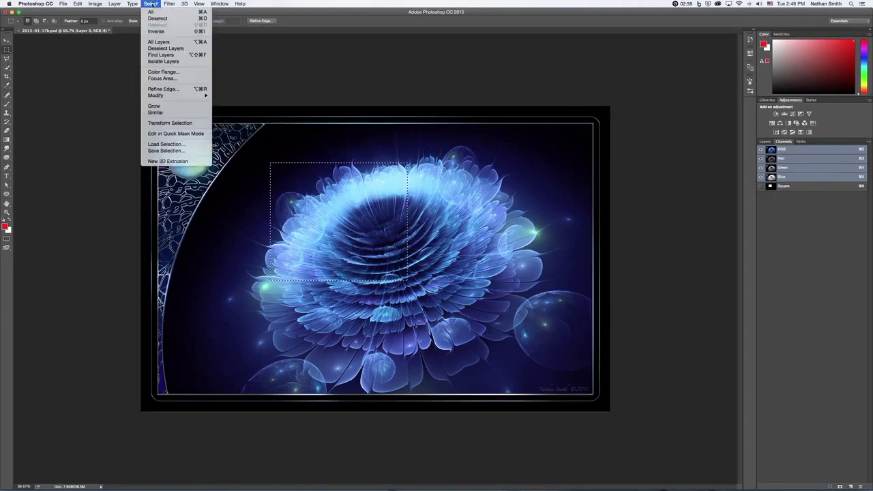
click(151, 4)
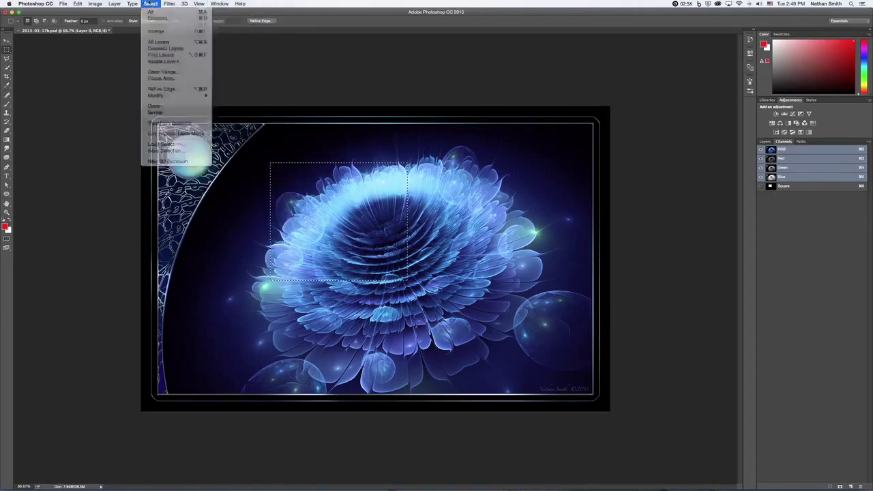
click(766, 141)
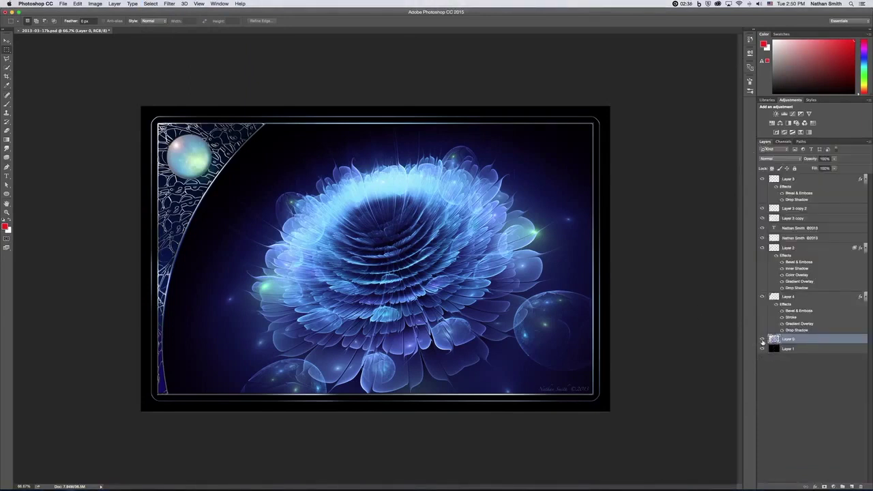
Show Layer 0 alone and load its non-transparent pixels as a selection.
alt+click(763, 341)
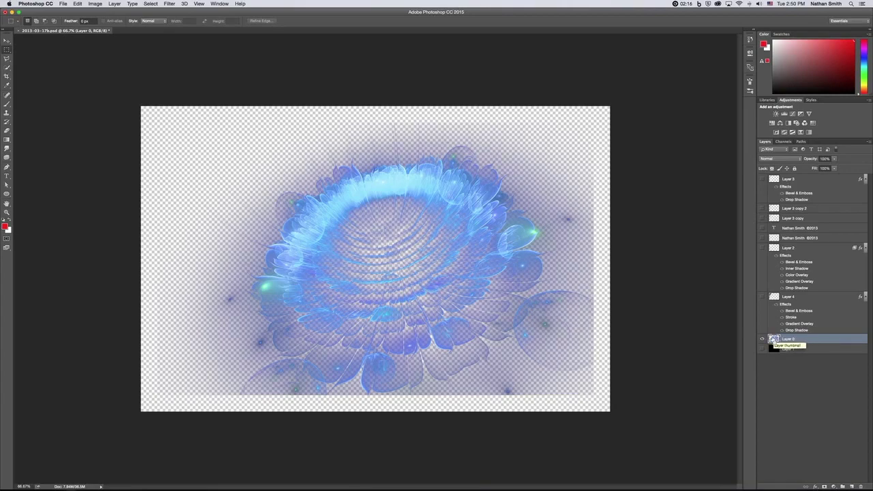
super+click(773, 339)
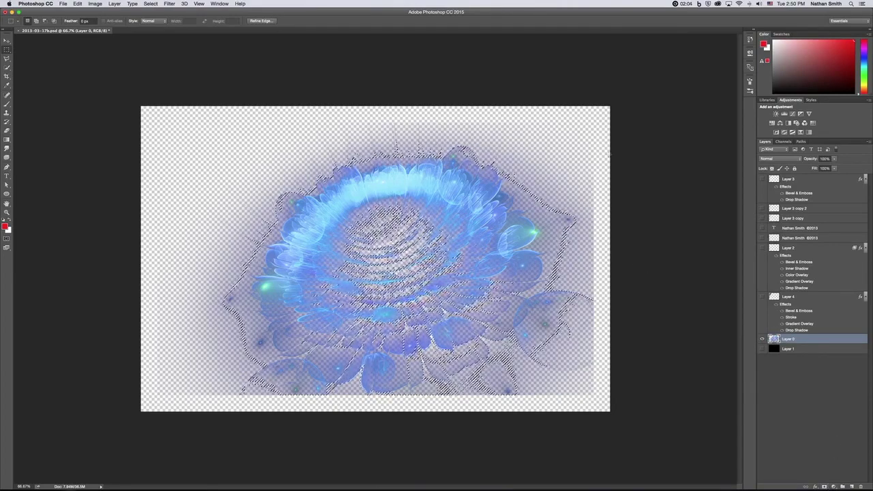
click(157, 3)
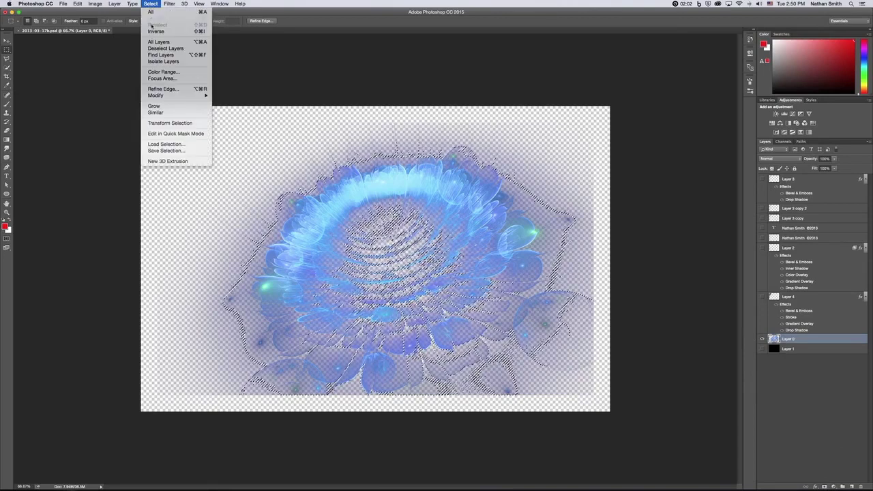
Save the Layer 0 selection as channel 'Fractal', deselect, and make all layers visible.
click(164, 151)
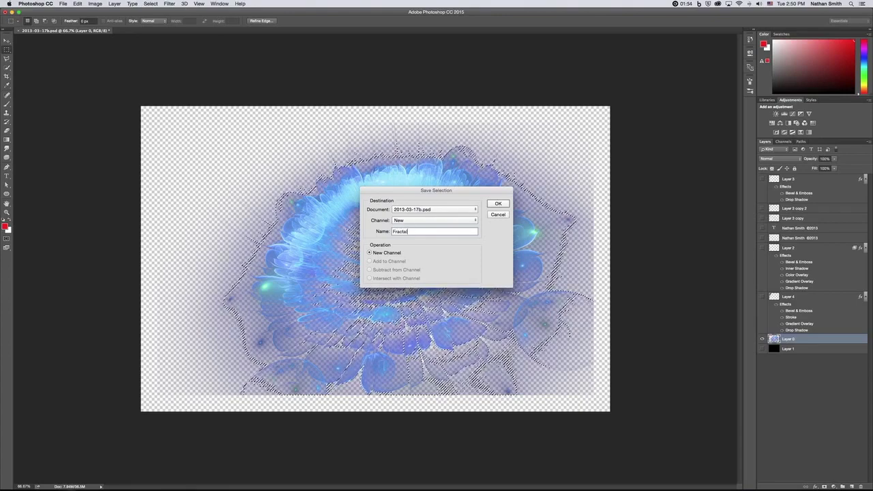
click(498, 203)
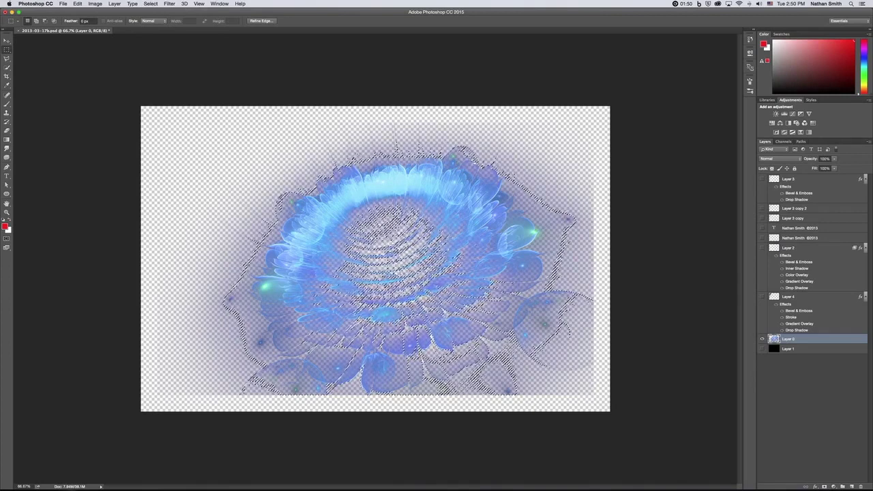
click(471, 159)
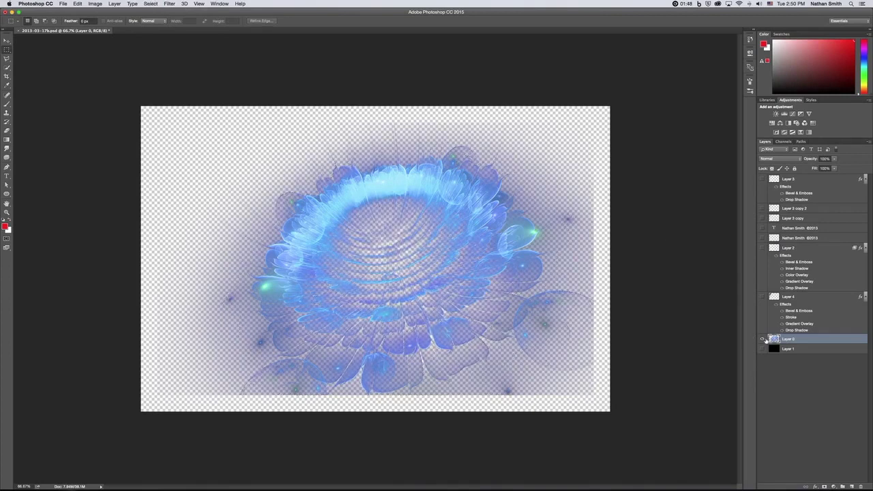
alt+click(763, 339)
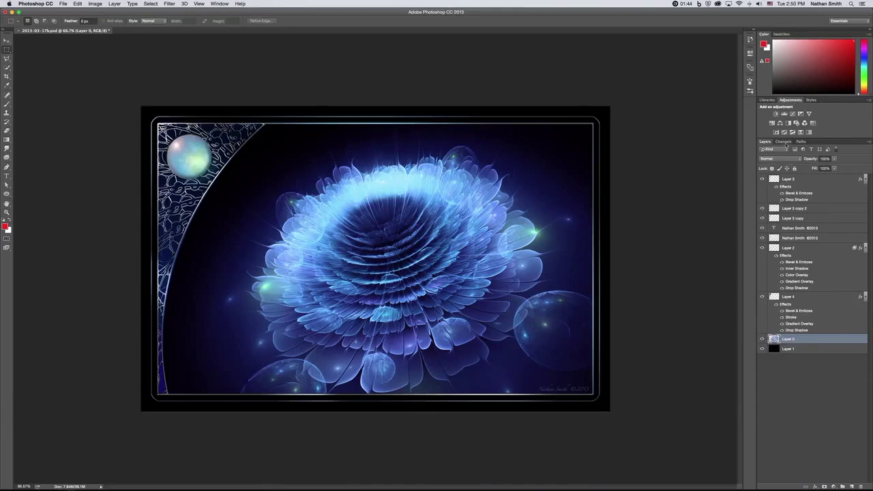
click(784, 142)
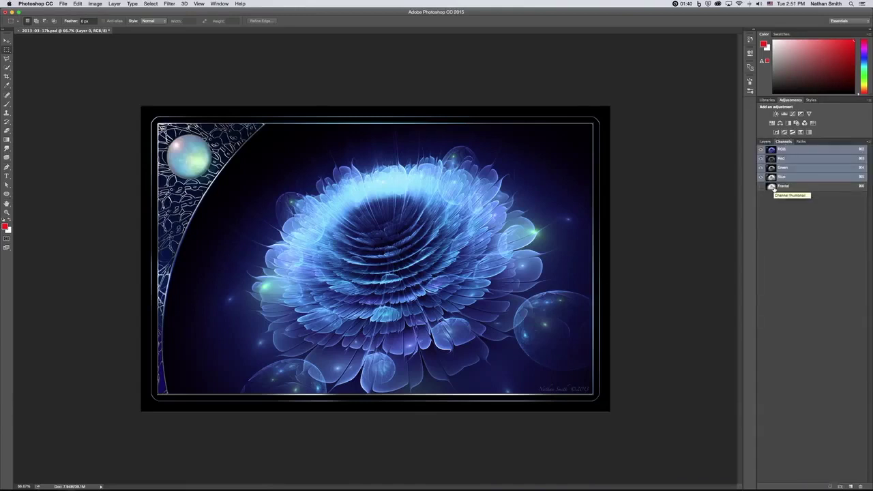
Show the 'Fractal' channel's grayscale mask and load it as a selection.
click(773, 187)
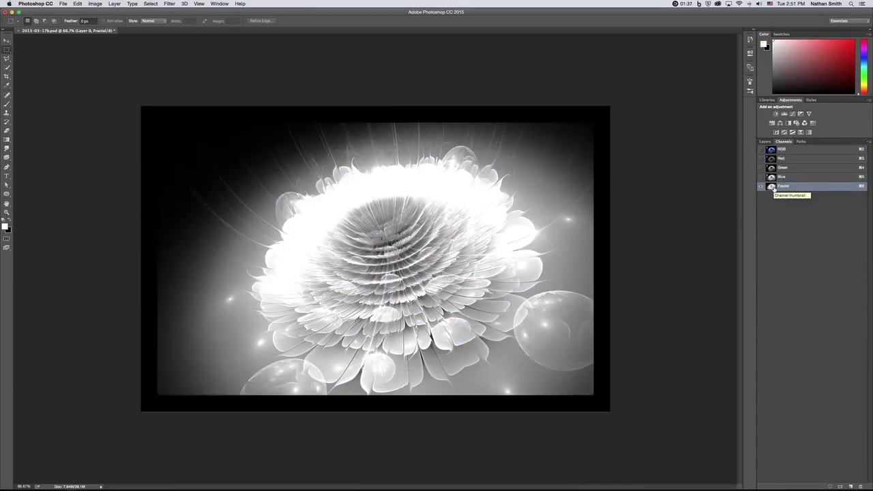
super+click(773, 187)
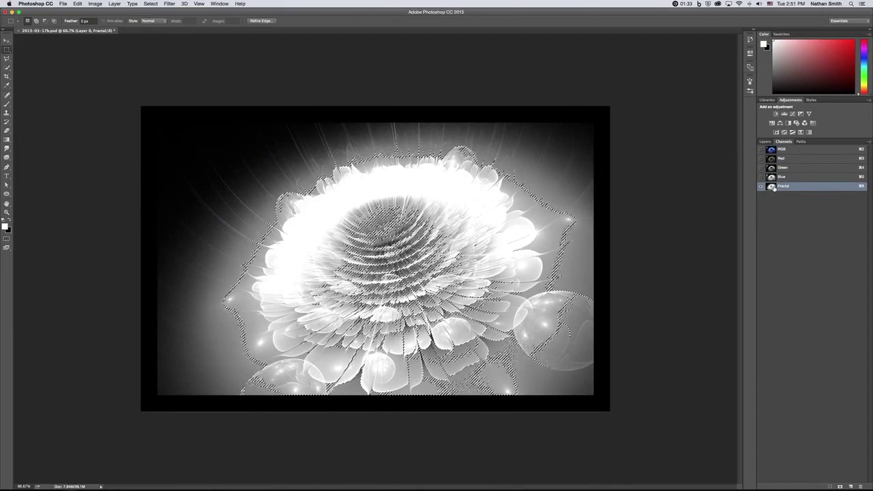